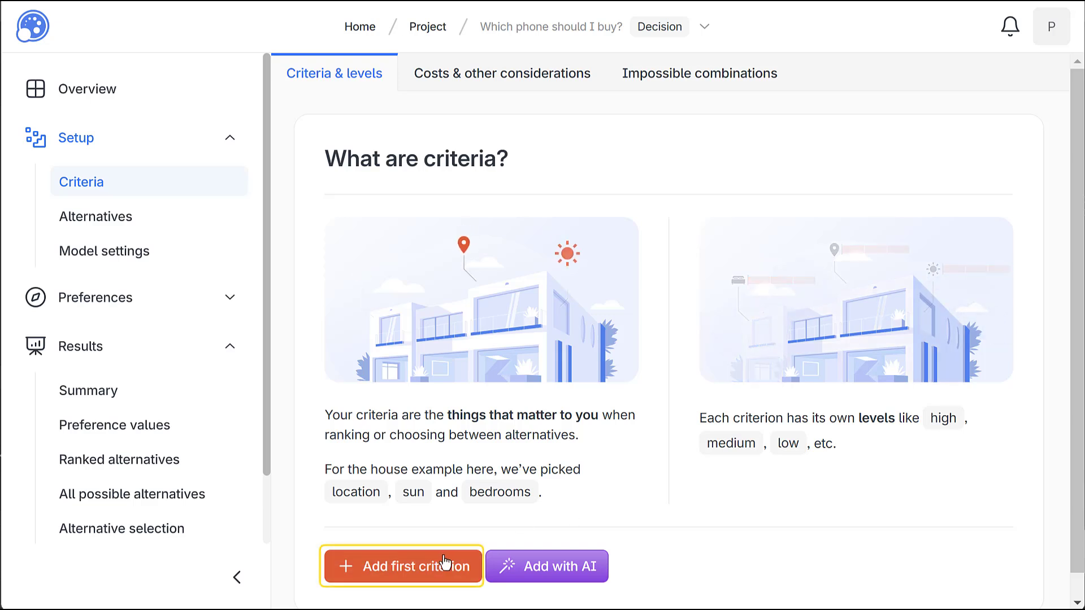
Add a first criterion named "Camera quality" with the levels Poor, Average and Excellent, ordered lowest to highest
left_click(445, 566)
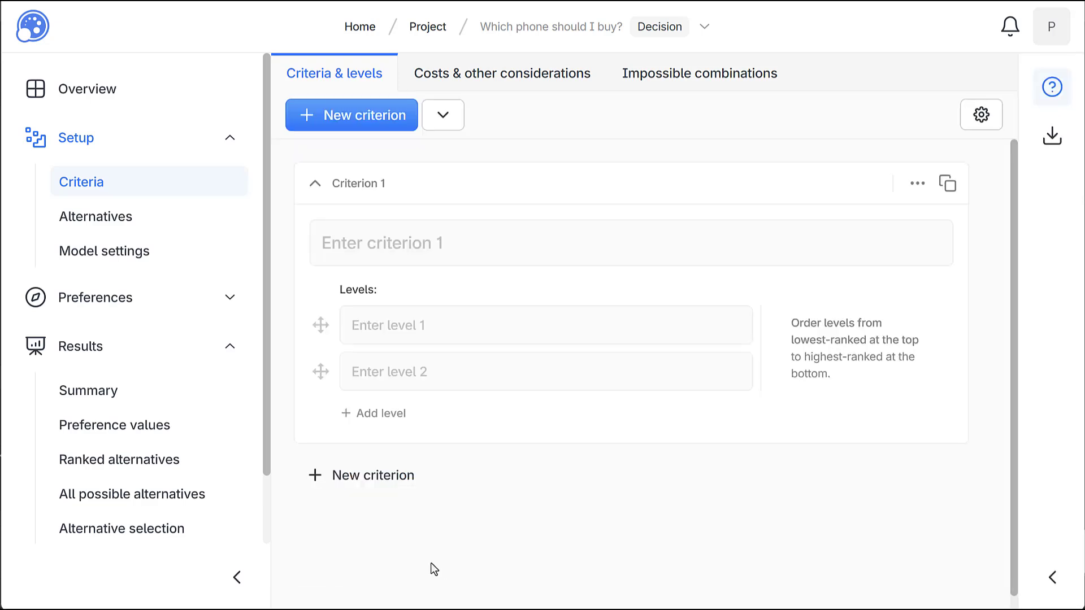
left_click(562, 255)
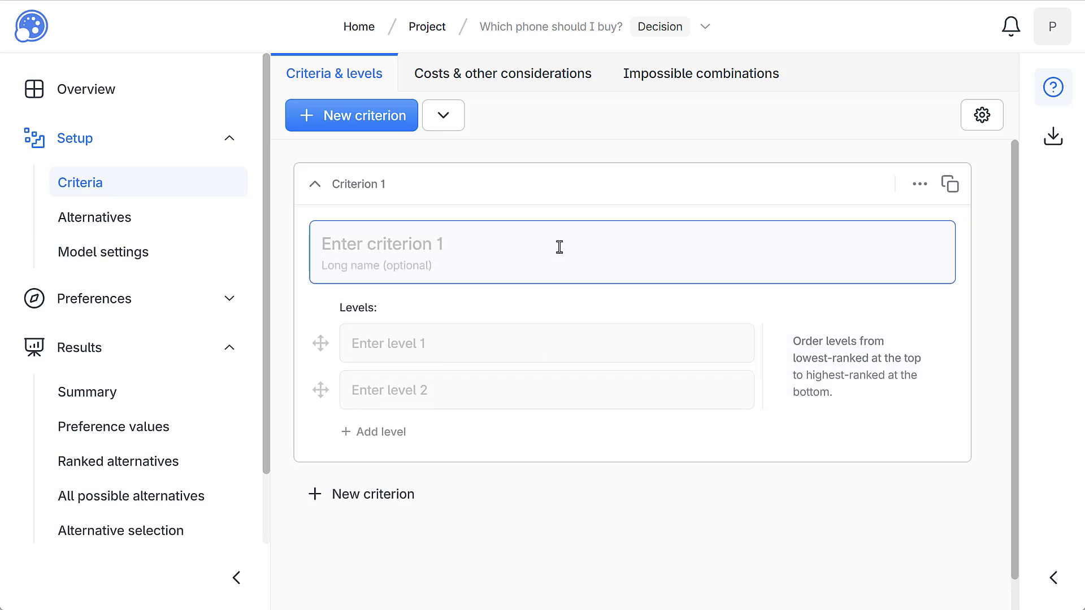
type("Camera quality")
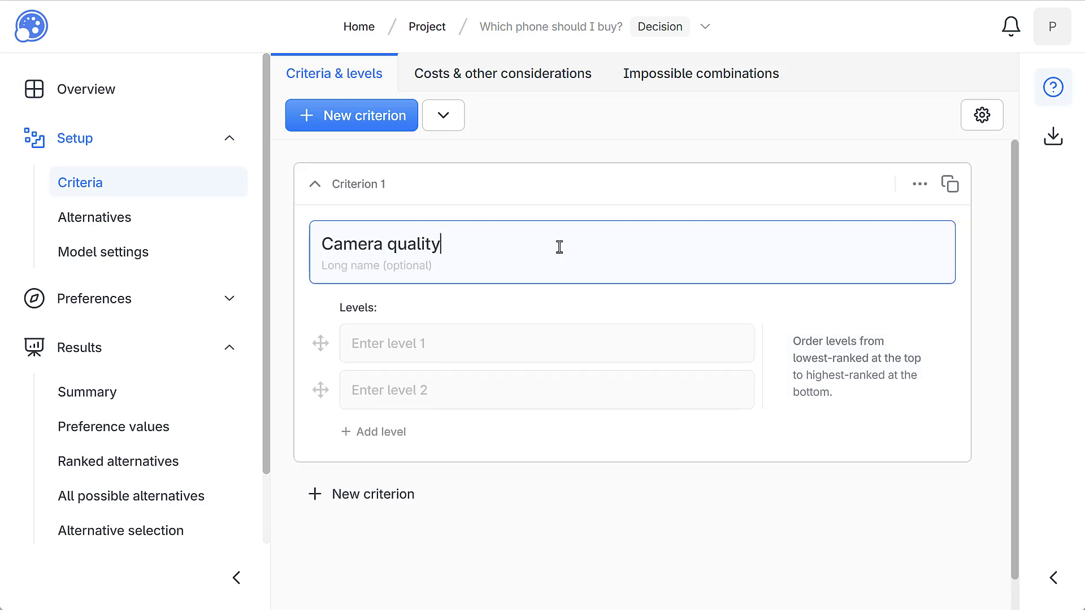
left_click(563, 347)
type("Poor")
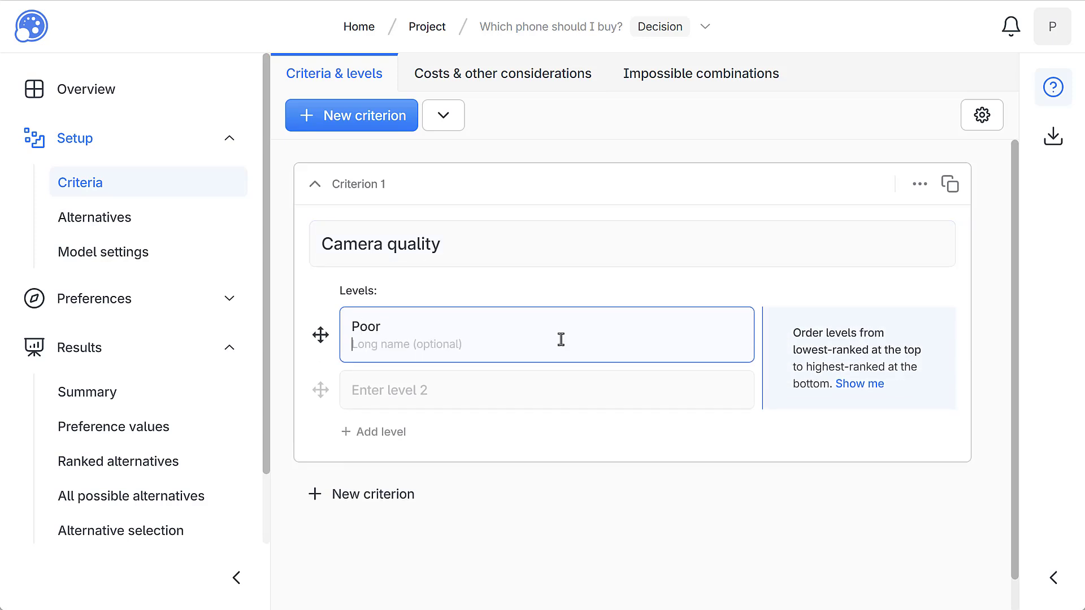
key("Tab")
type("Average")
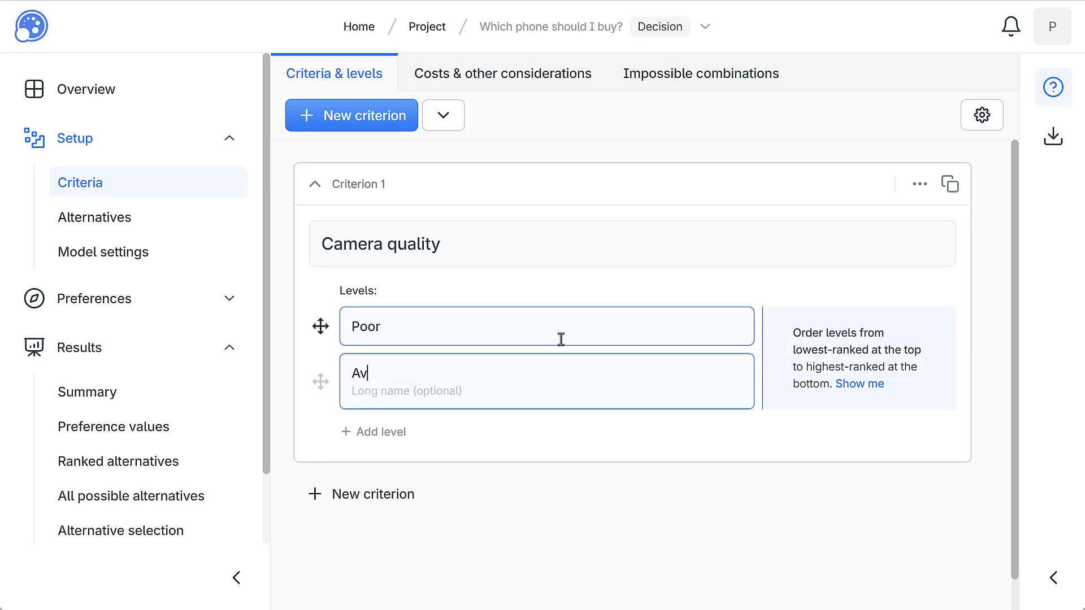
left_click(374, 435)
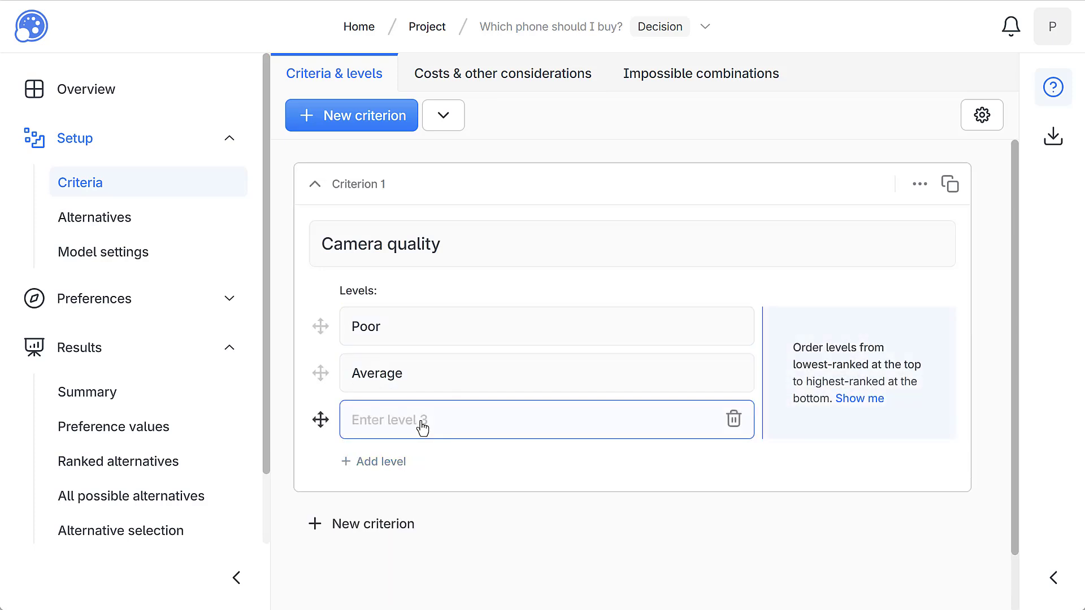
type("Excellen")
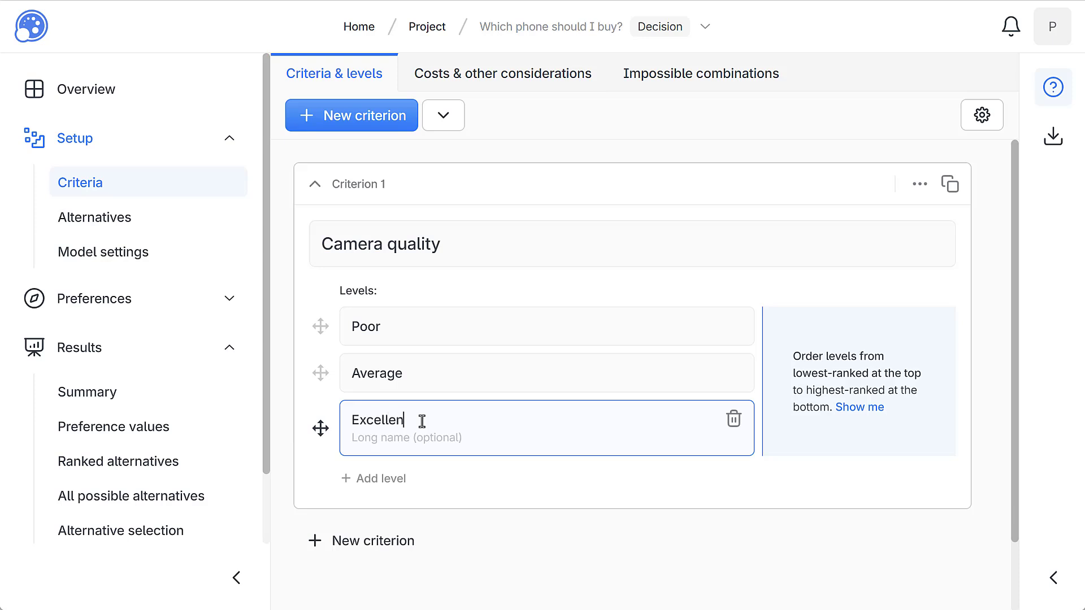
type("t")
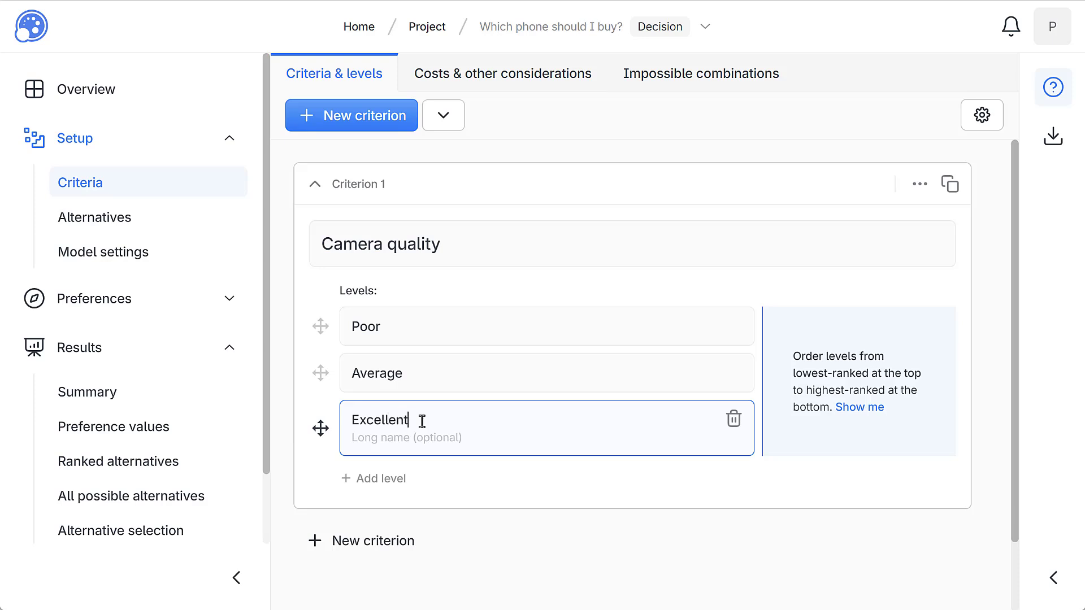
left_click(593, 291)
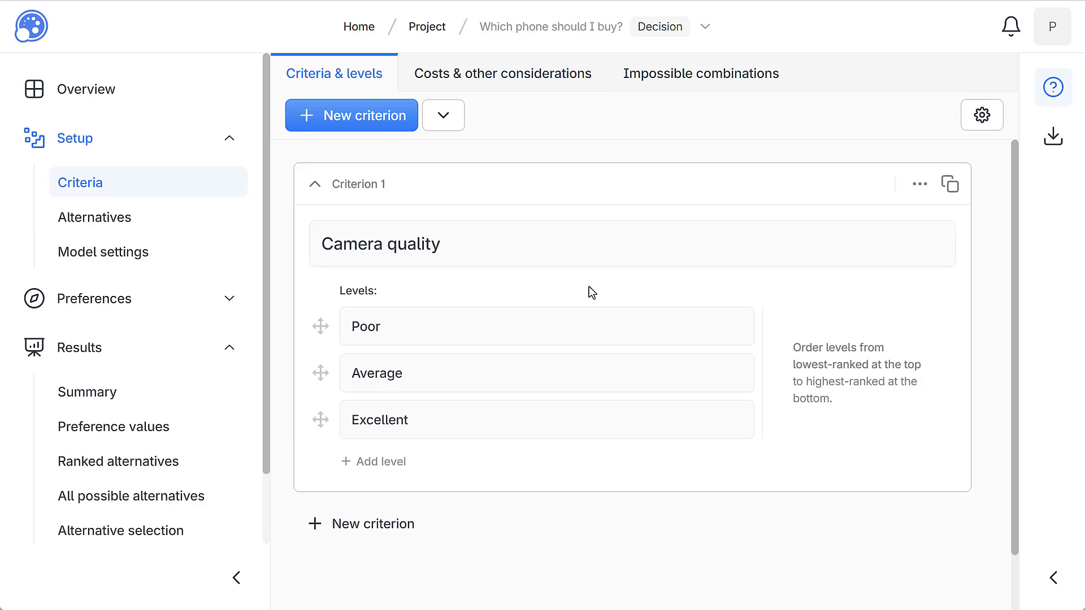
Give the Camera quality criterion the long name "Camera quality (e.g. resolution, aperature, color accuracy)"
left_click(461, 249)
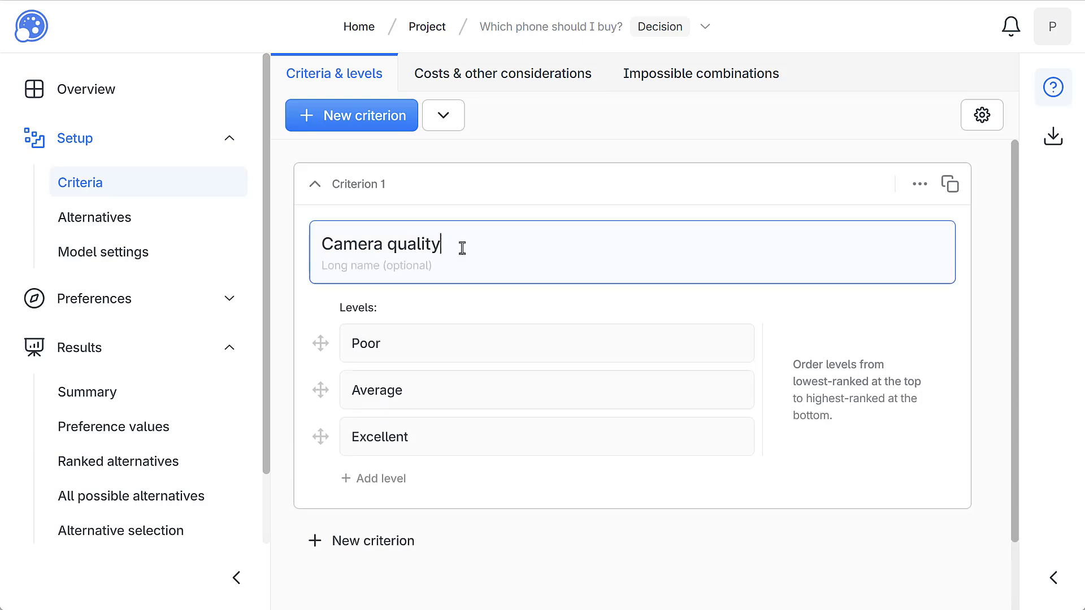
left_click(423, 266)
type("Cam")
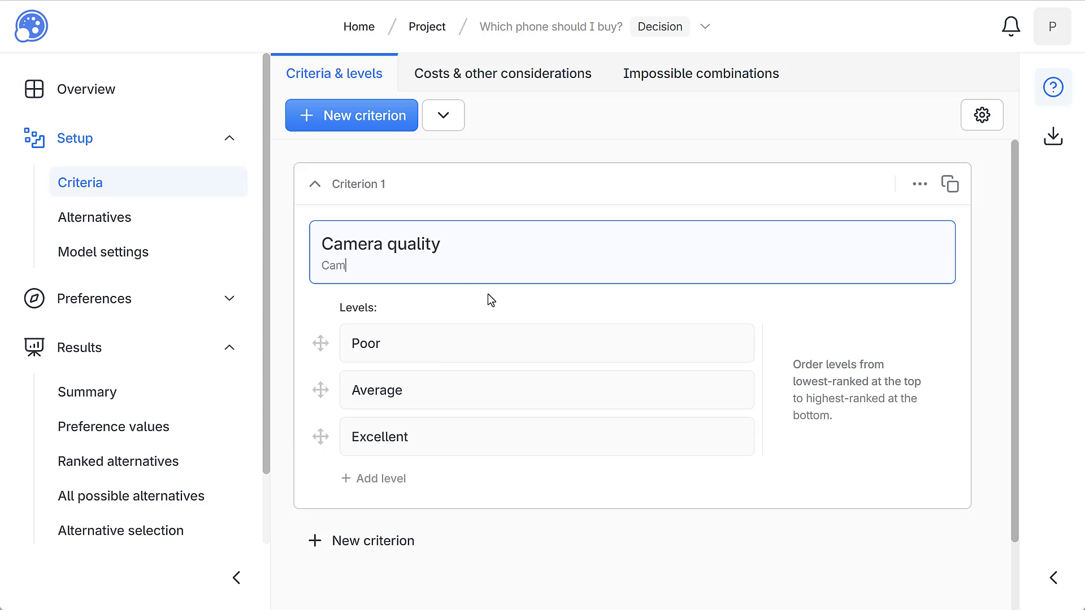
type("era quality (e.g. resolution, aperatu")
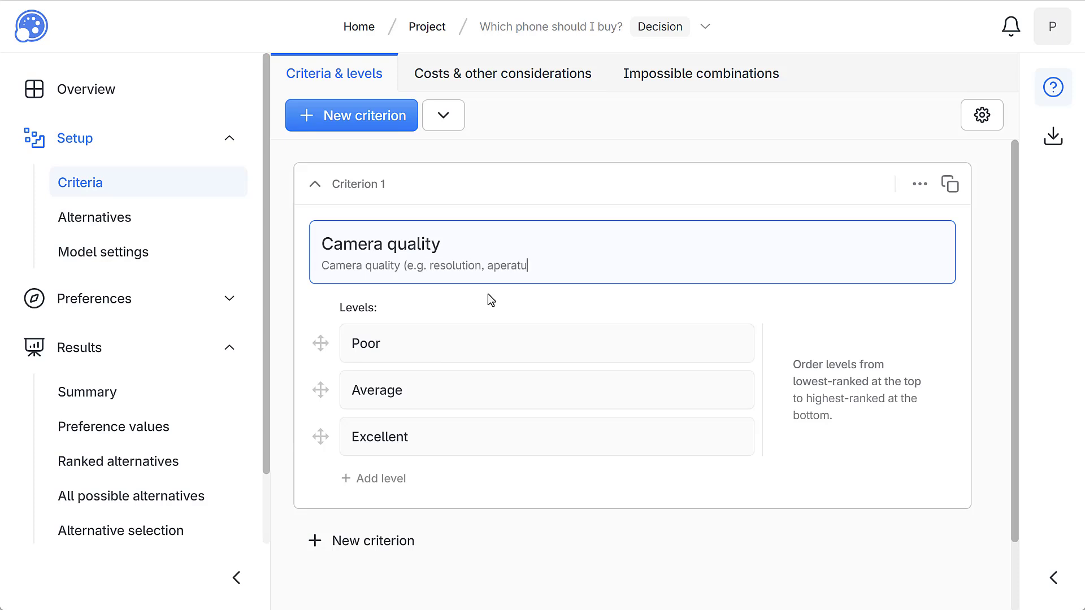
type("re, color accuracy)")
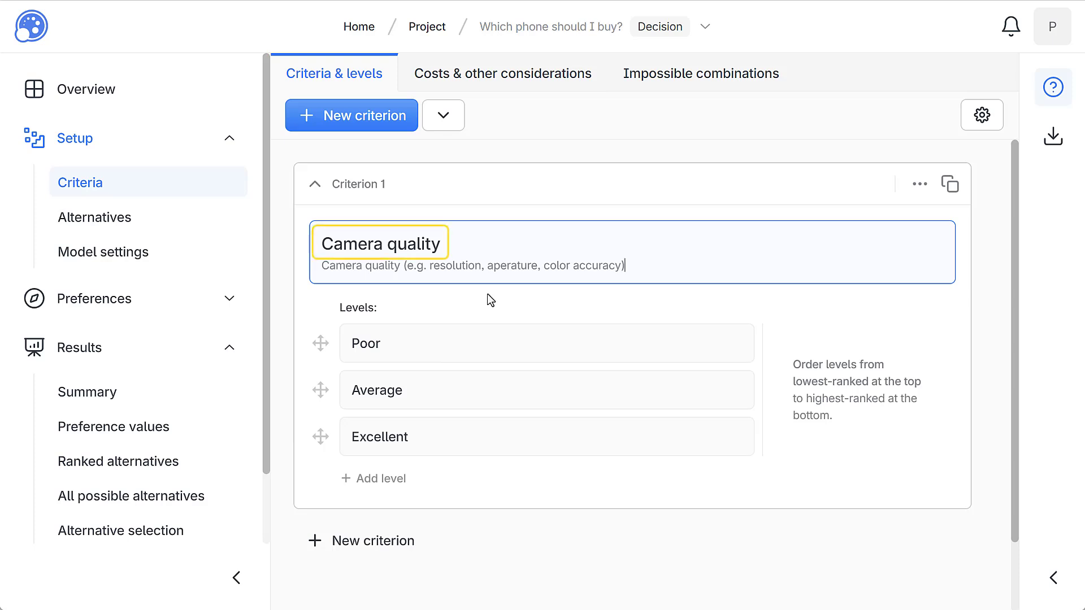
left_click(487, 294)
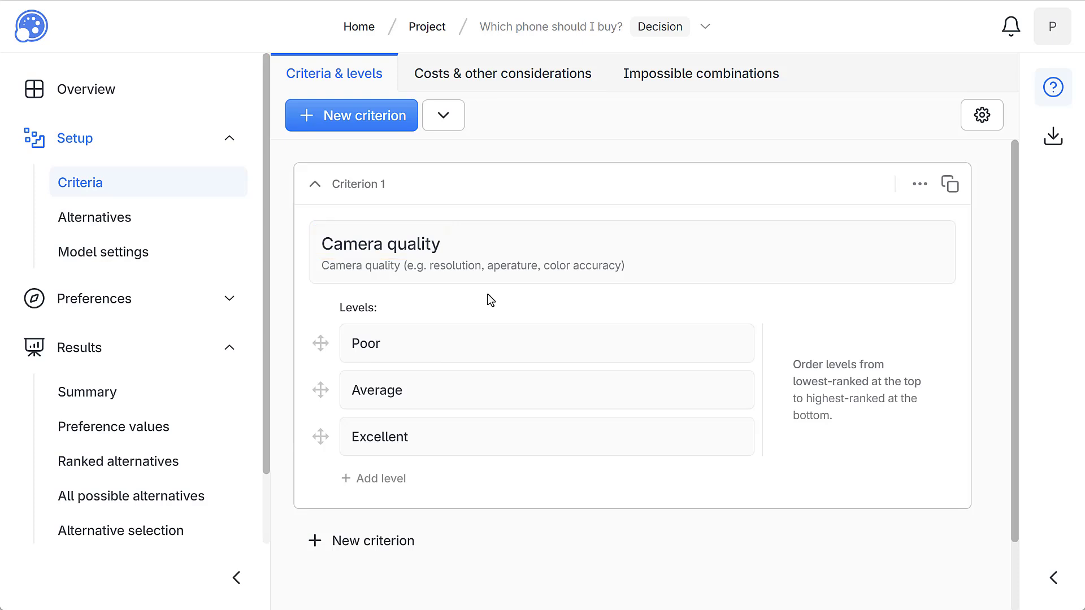
Add a second criterion named "Battery life" with the levels Short, Average and Very long
left_click(389, 540)
type("Battery life")
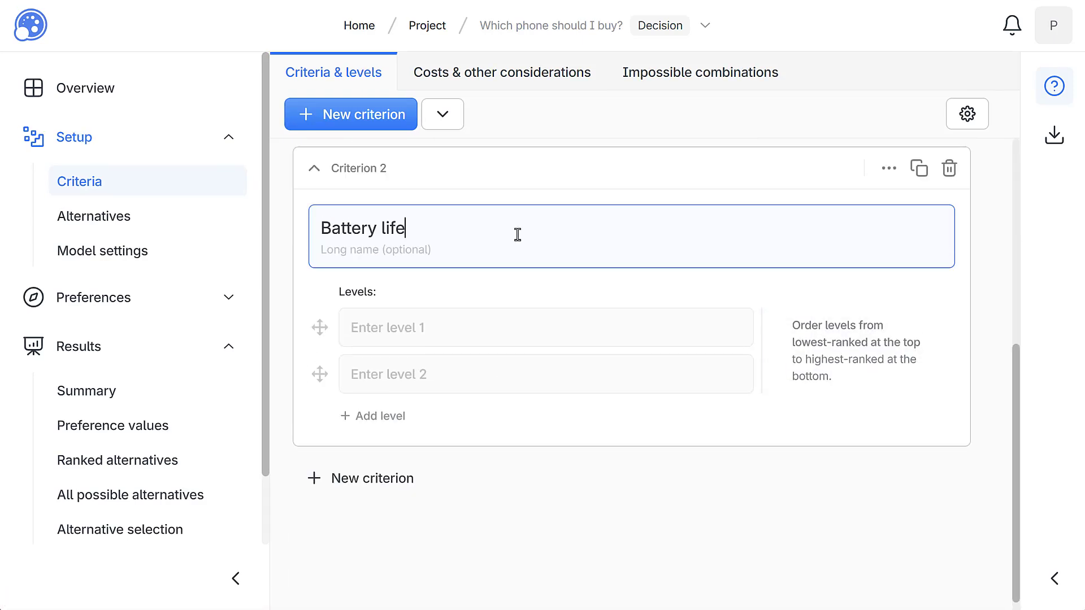
left_click(511, 334)
type("Short")
left_click(510, 380)
type("Averag")
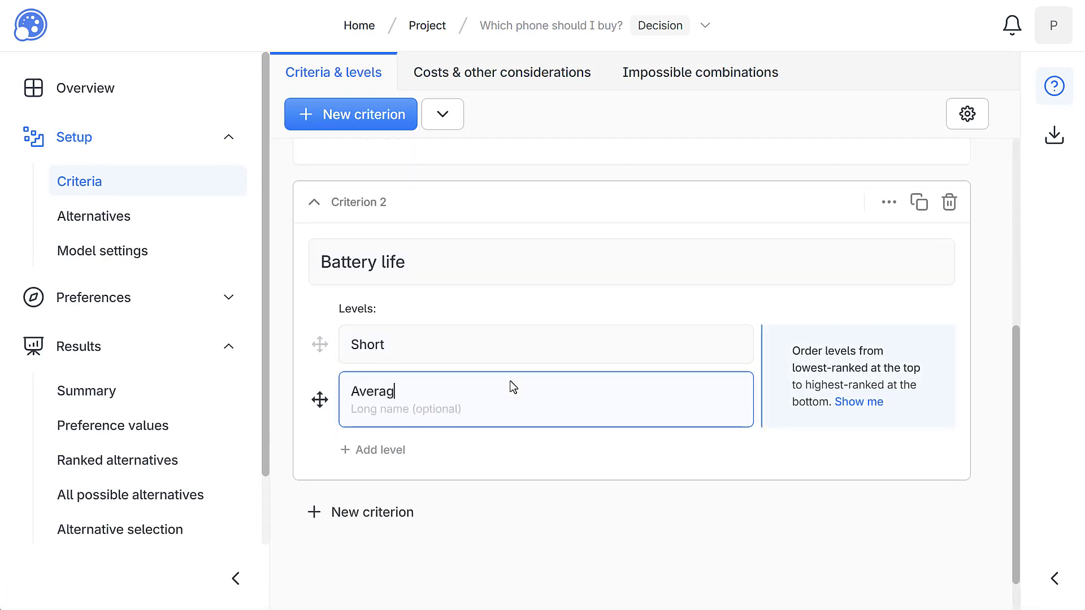
type("e")
left_click(430, 451)
type("Very long")
Add a third criterion named "Reviews" with the levels Poor, O.K. and Excellent
scroll(395, 460, "down", 2)
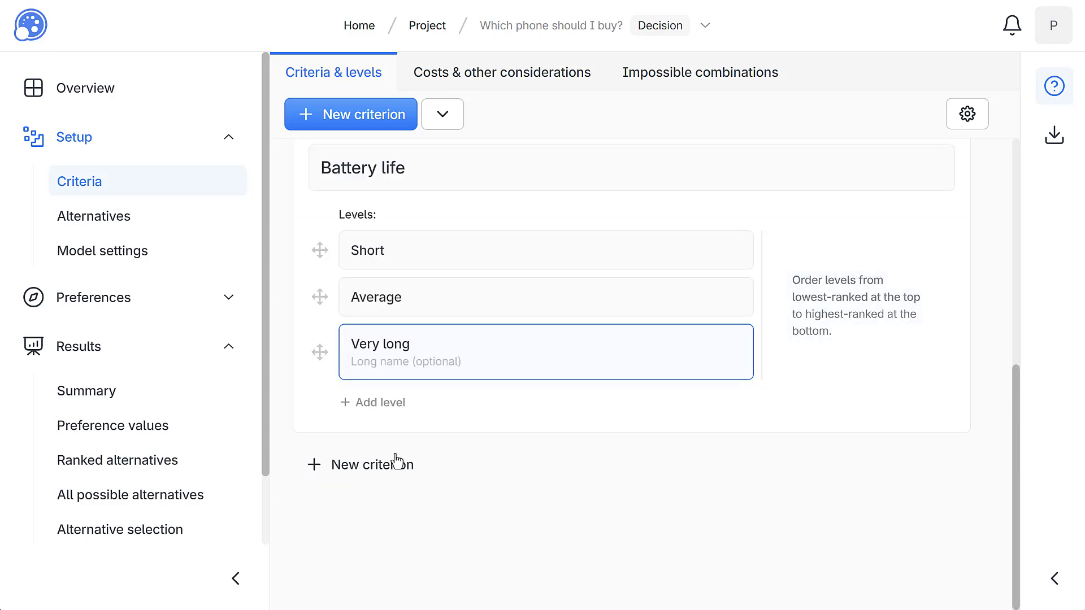
left_click(385, 482)
left_click(494, 254)
type("Reviews")
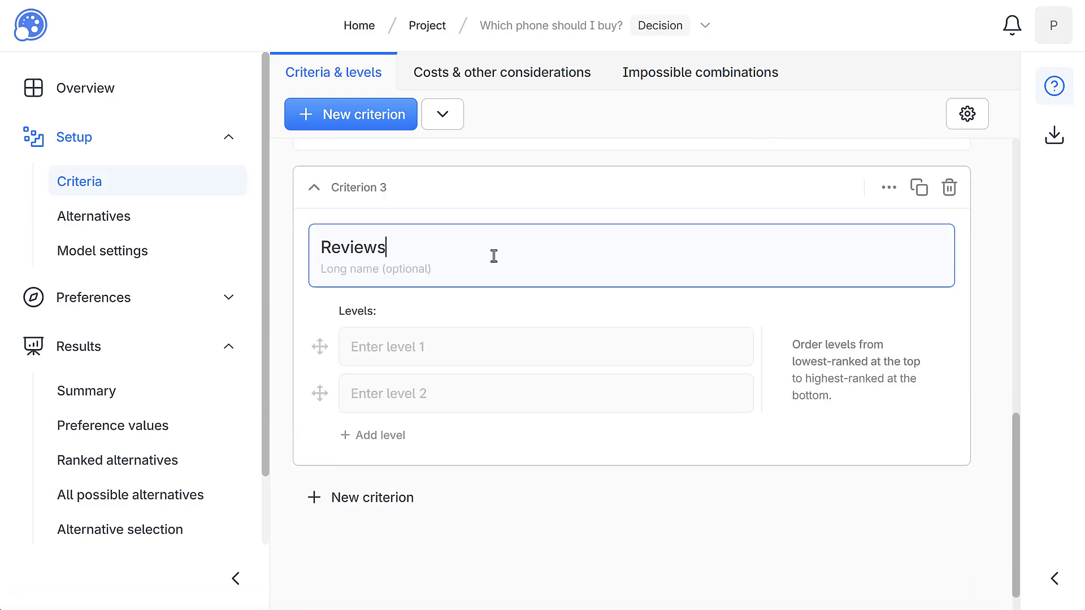
left_click(493, 339)
type("Poor")
left_click(475, 415)
type("O.K.")
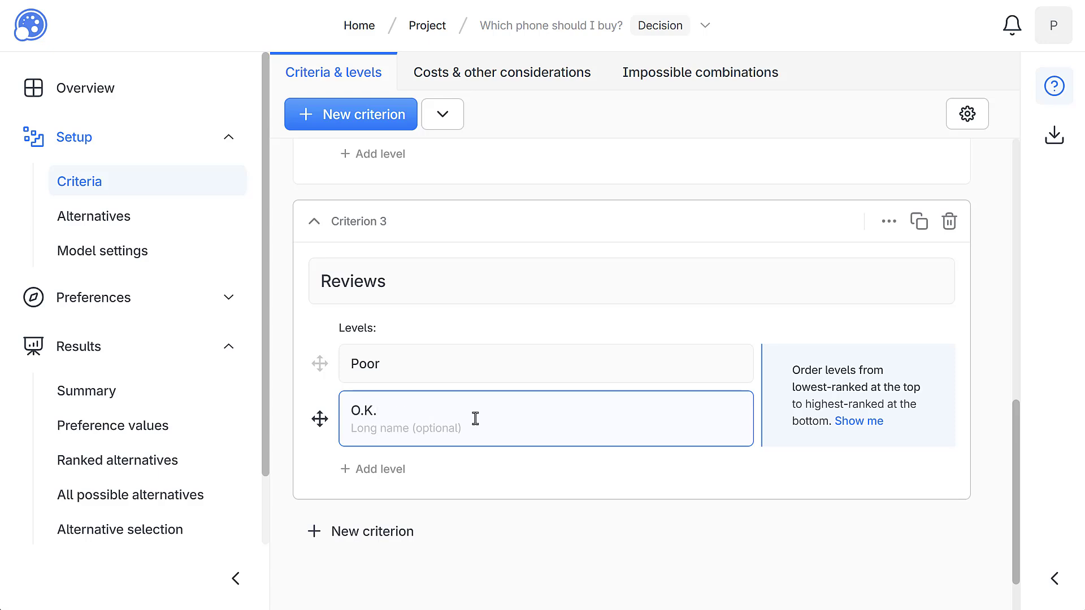
left_click(398, 471)
type("Excellent")
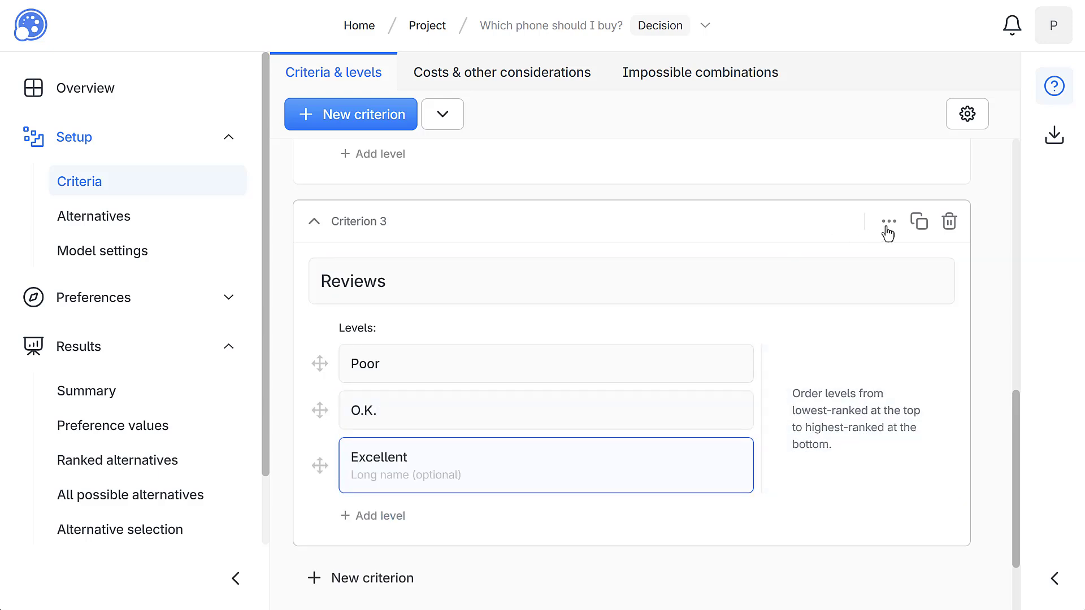
Duplicate the Reviews criterion and delete the copy
left_click(918, 223)
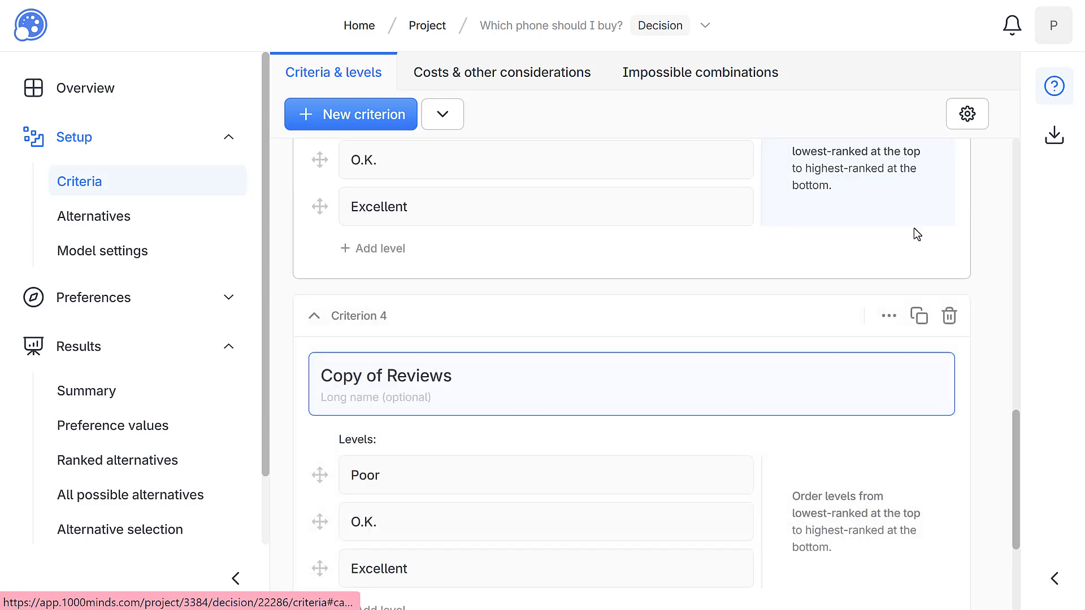
left_click(950, 316)
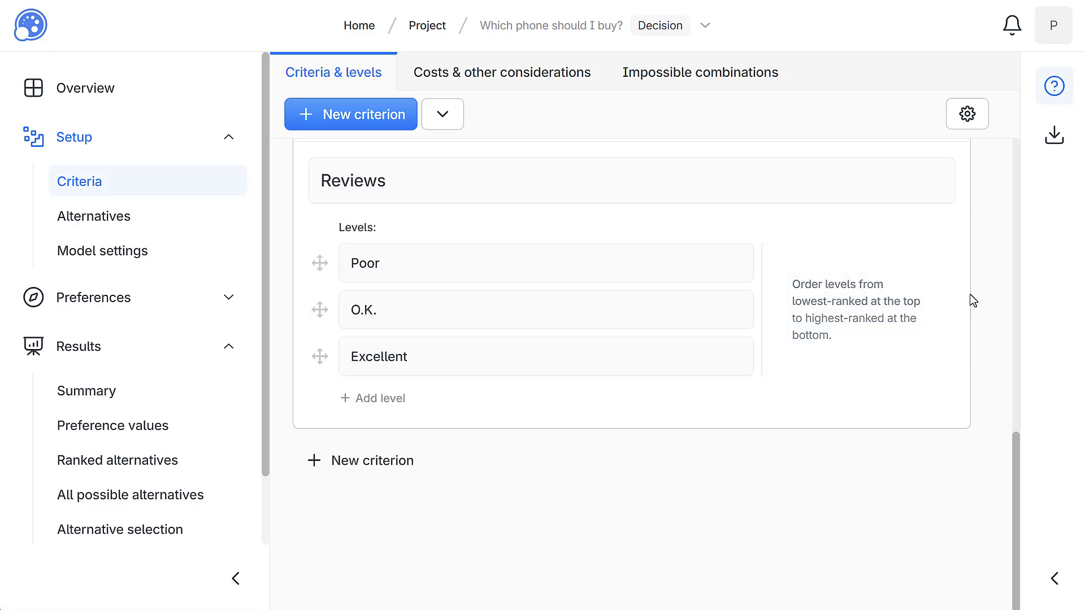
Disable the Reviews criterion through its options and enable it again
scroll(969, 294, "up", 2)
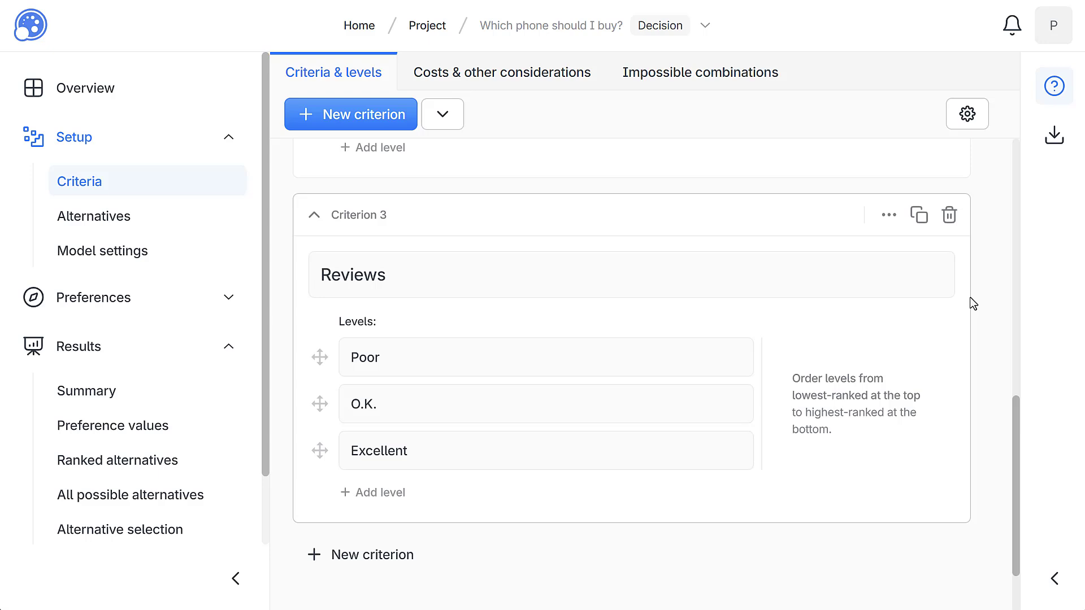
left_click(890, 225)
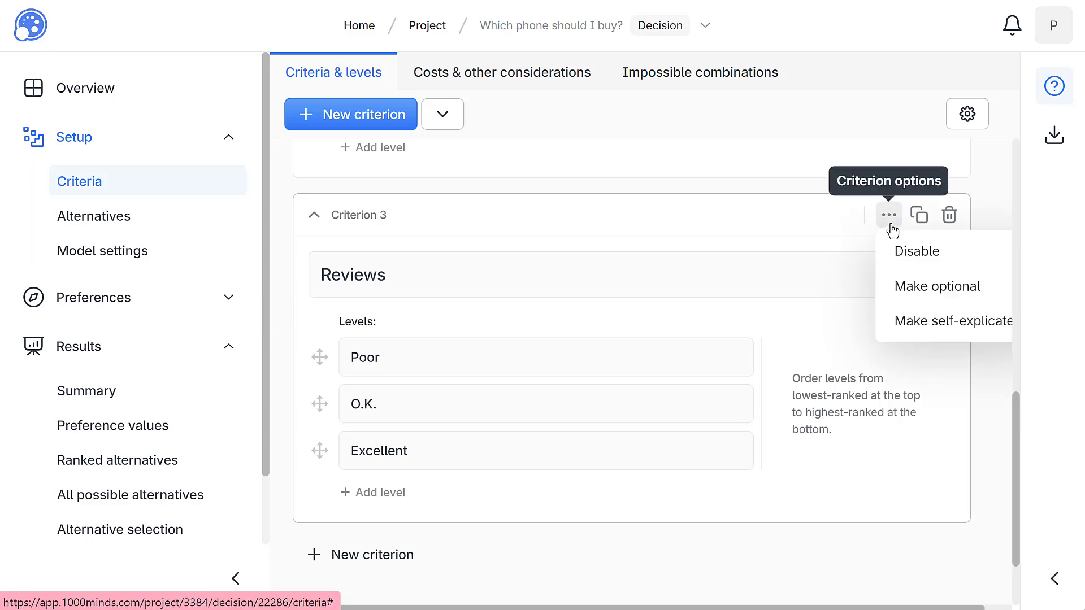
left_click(903, 257)
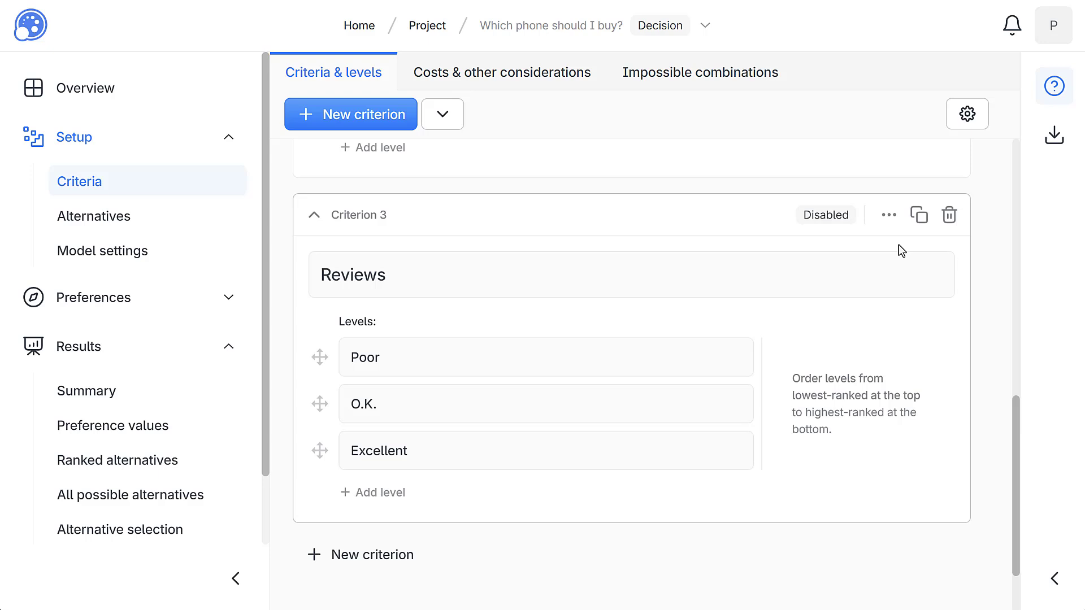
left_click(889, 216)
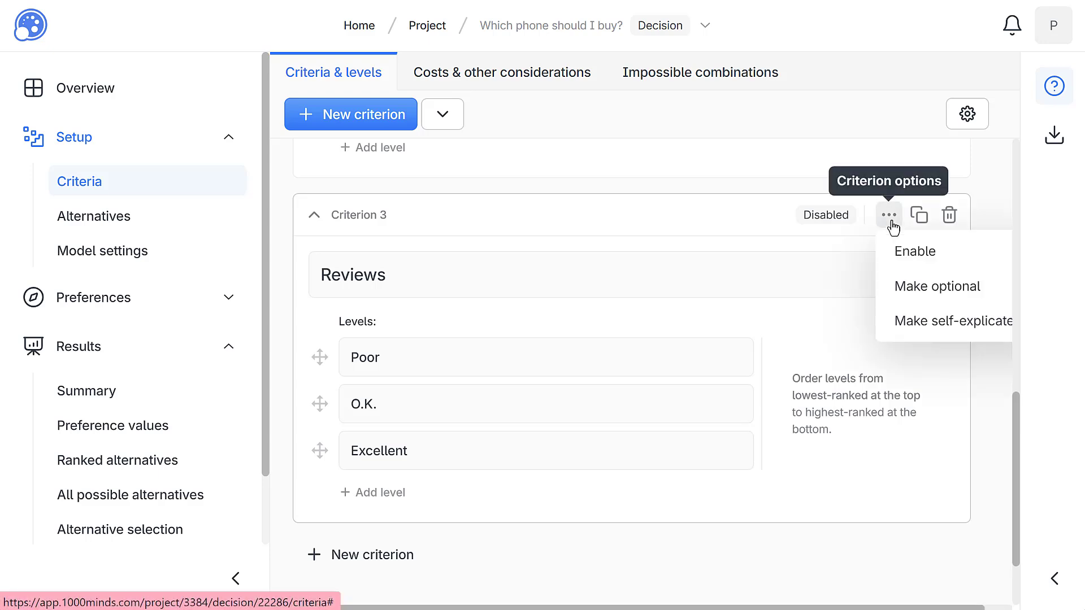
left_click(903, 253)
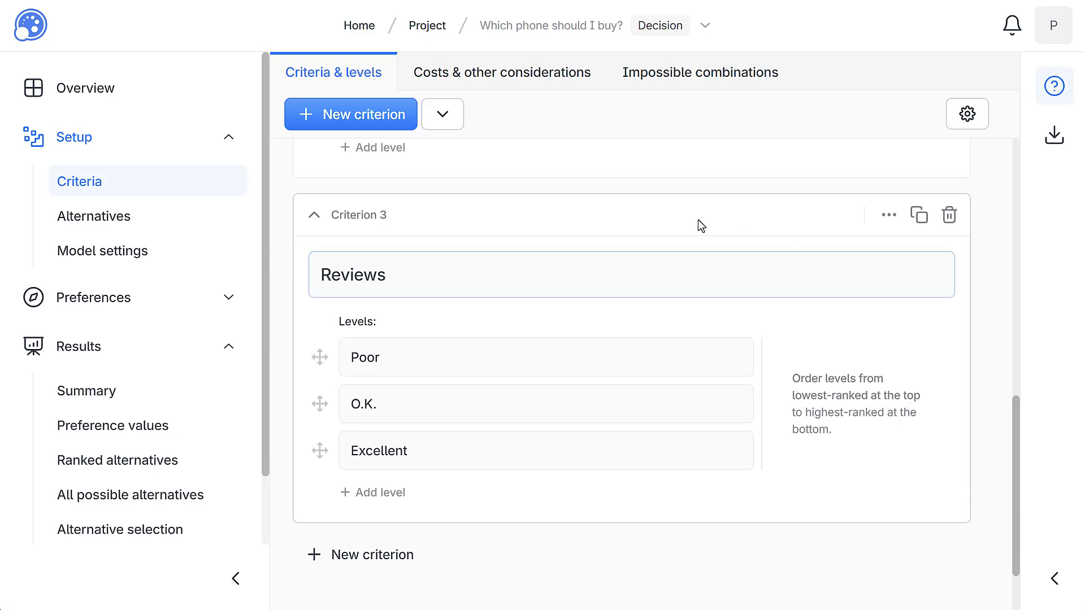
Run the simulation that estimates how many trade-offs the decision-makers must make, and close its results
left_click(441, 116)
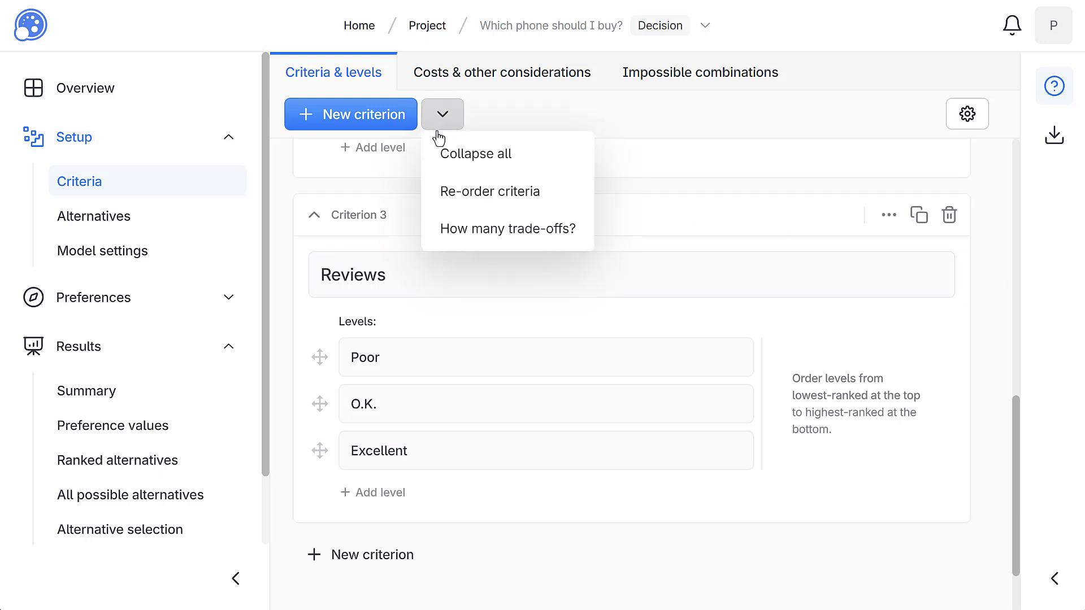
left_click(489, 232)
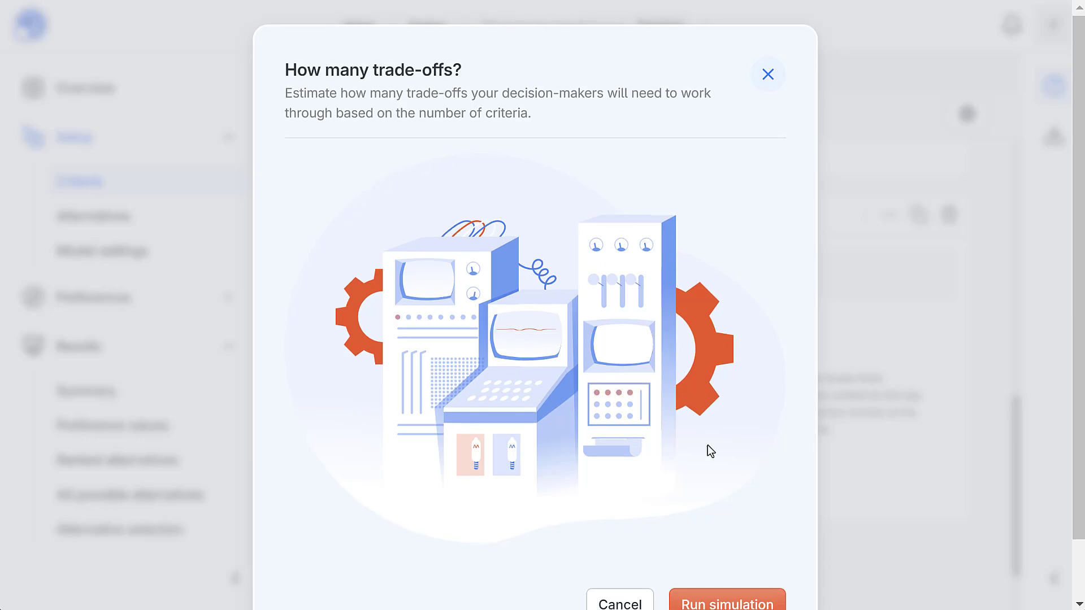
scroll(712, 497, "down", 1)
left_click(718, 537)
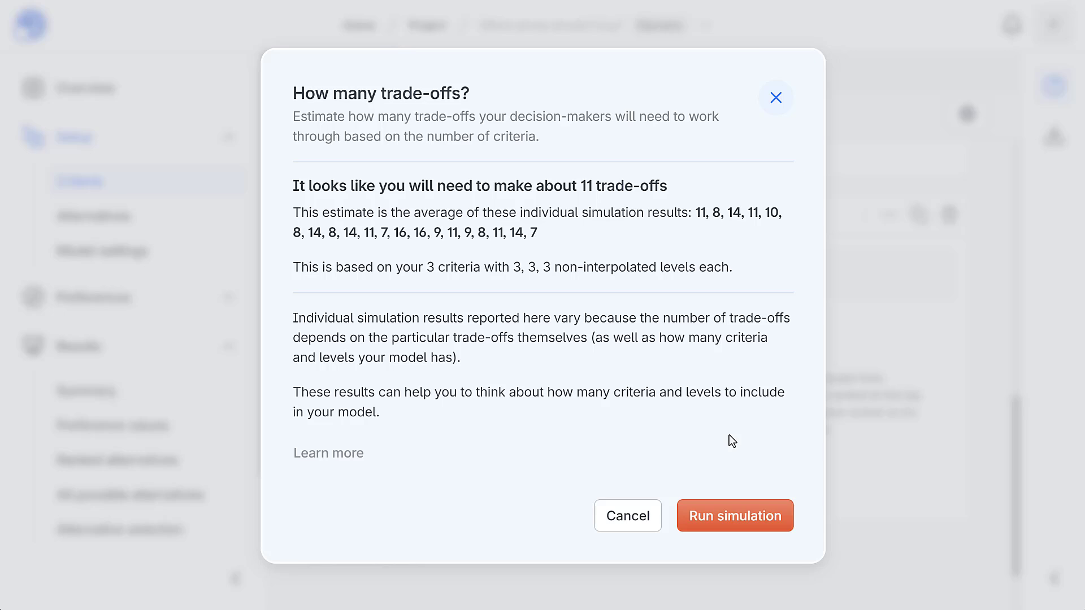
left_click(781, 108)
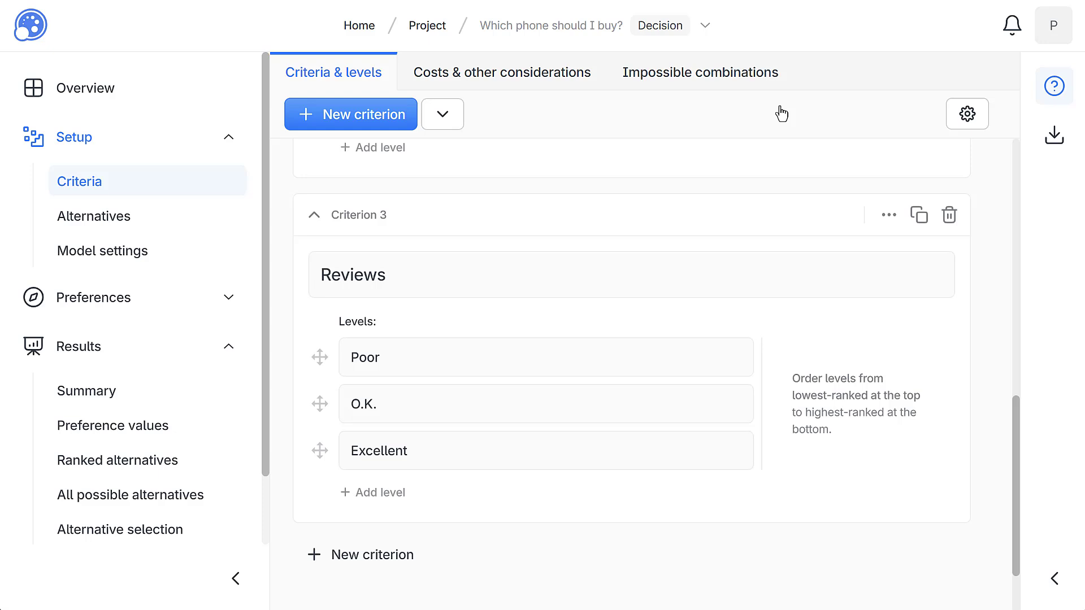
Turn off auto-interpolation of levels for all criteria, and interpolate just the O.K. level of the Reviews criterion
left_click(956, 126)
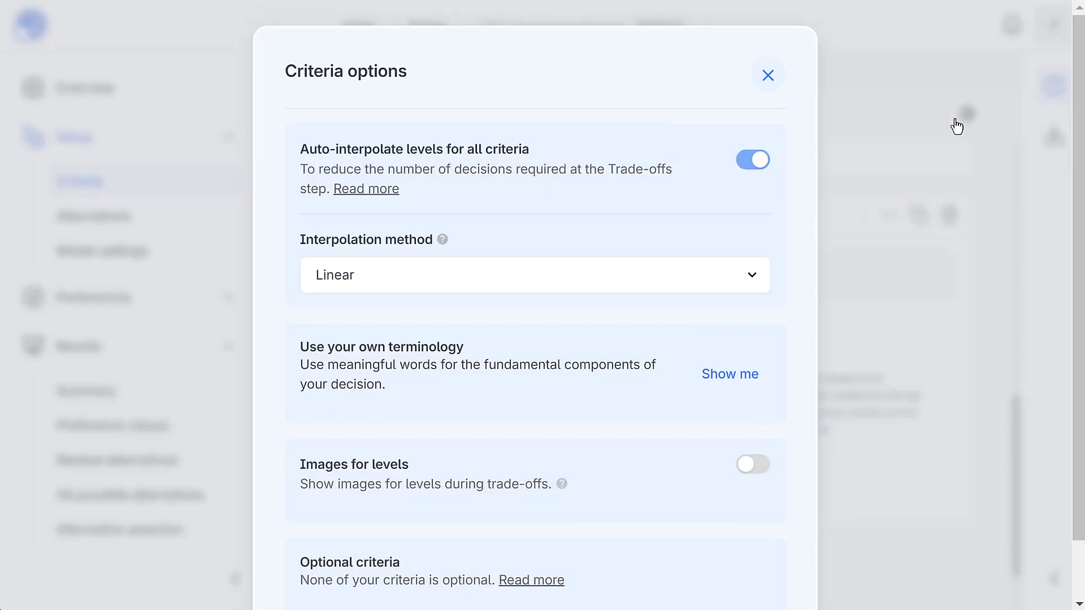
left_click(750, 162)
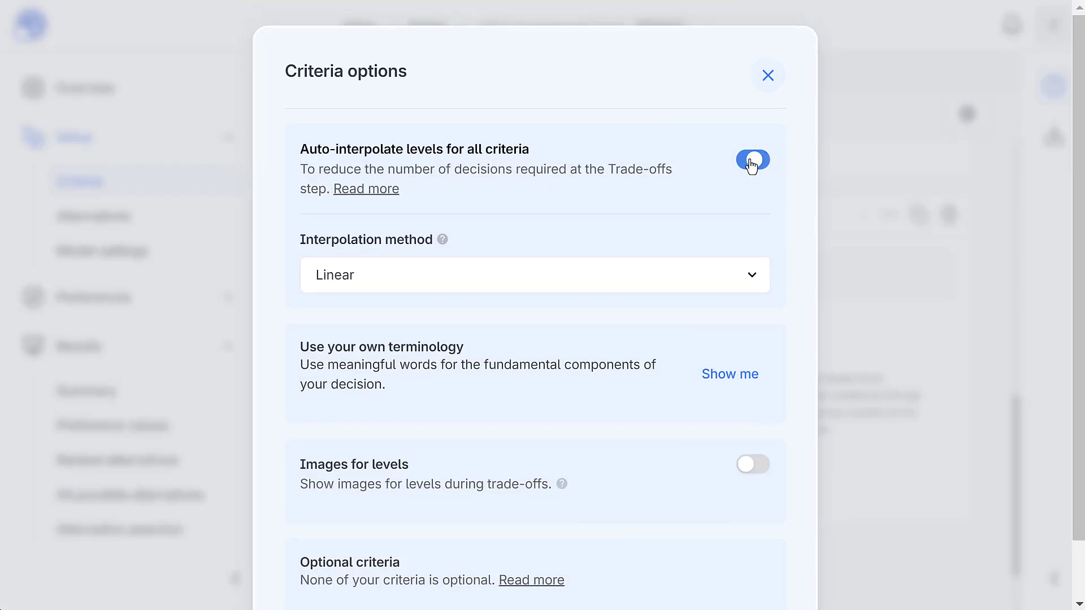
left_click(769, 76)
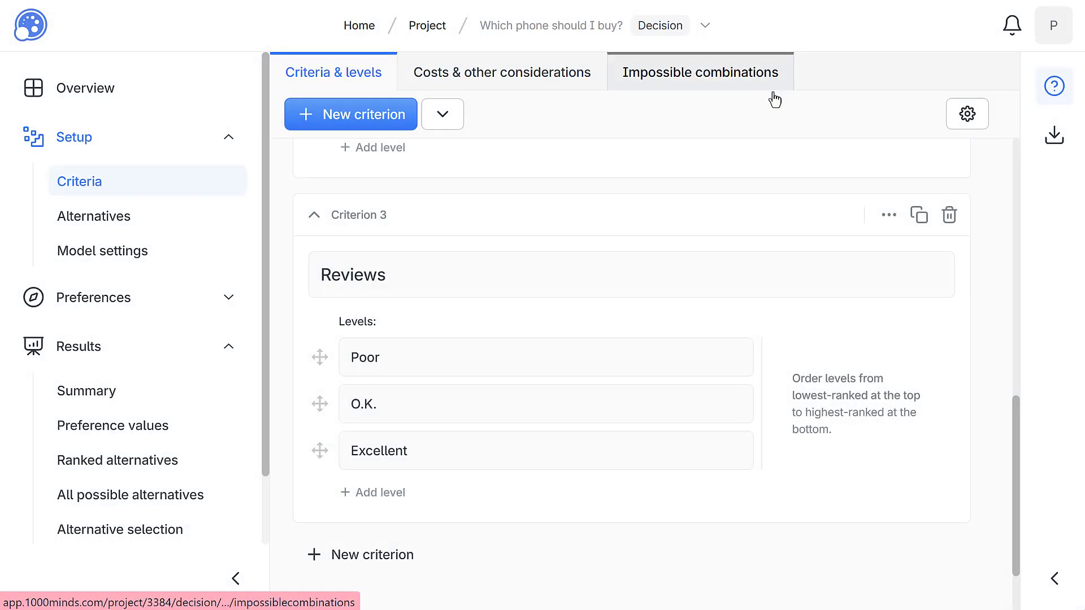
left_click(701, 404)
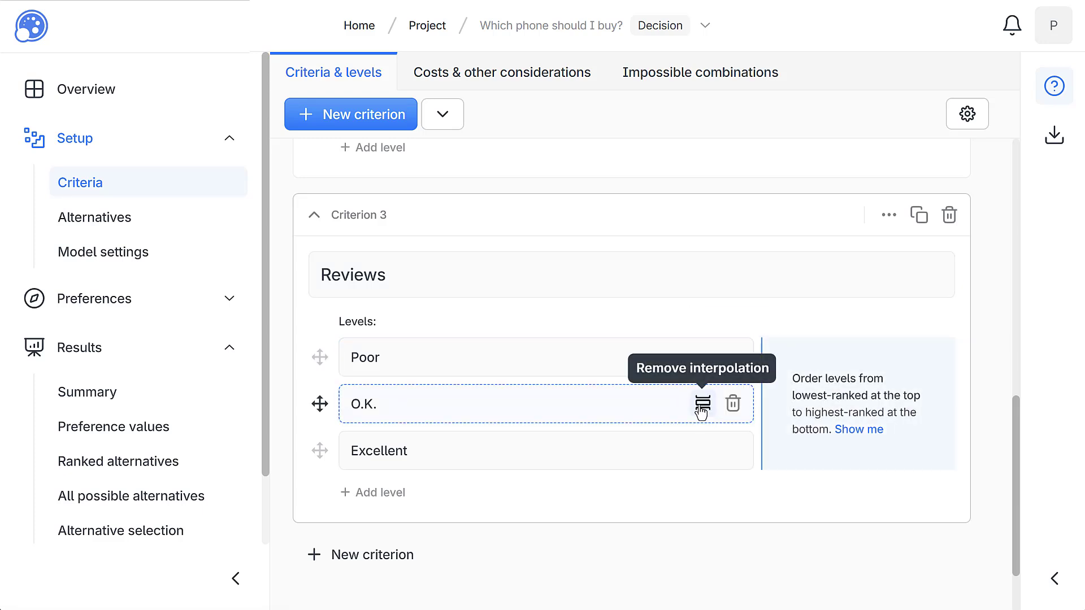
Interpolate the Average level of the Battery life criterion and the Average level of the Camera quality criterion
scroll(700, 373, "up", 3)
scroll(699, 362, "up", 2)
left_click(700, 341)
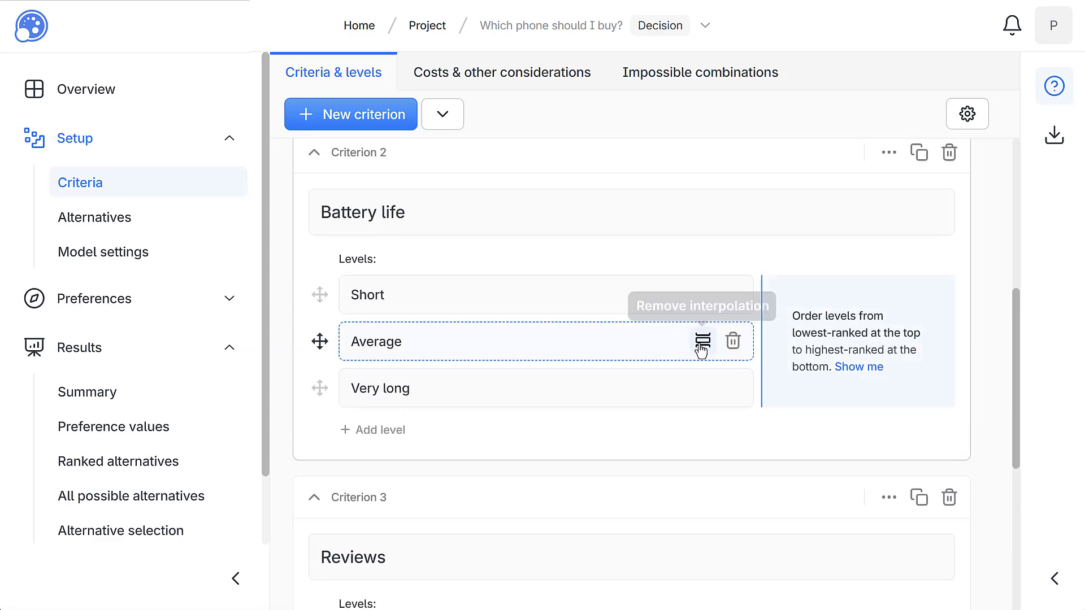
scroll(700, 343, "up", 5)
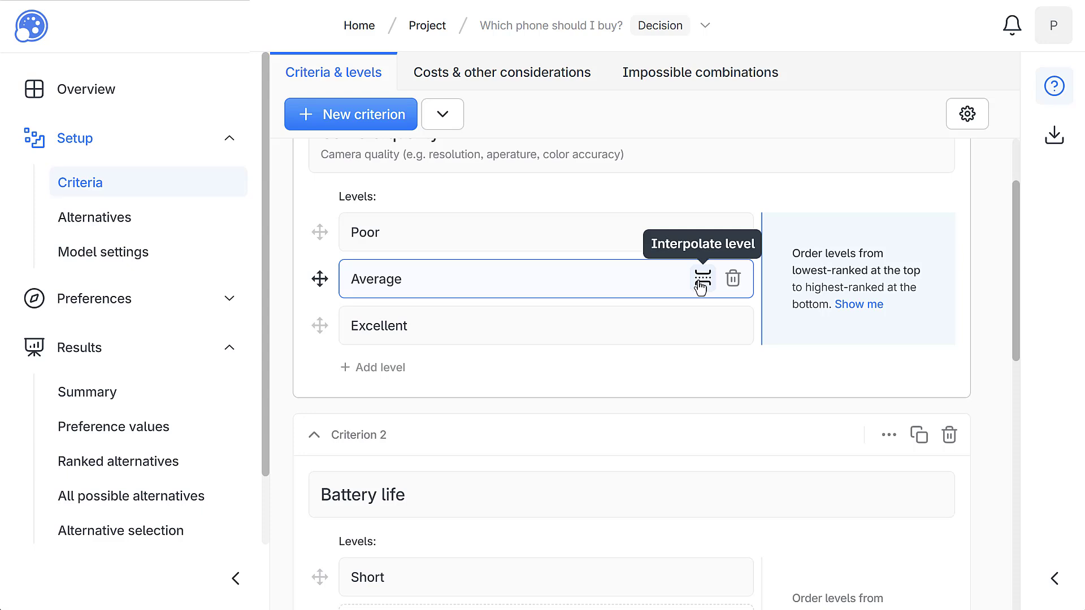
left_click(701, 281)
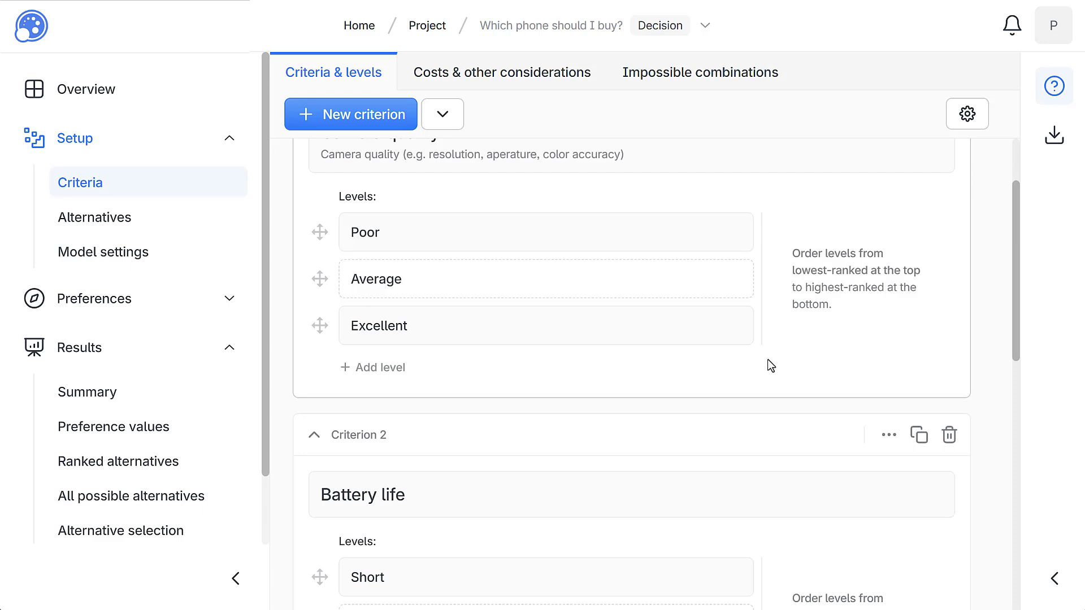
Go from the criteria options to the custom terminology settings and set the term for things that matter in this decision to Attributes
left_click(962, 119)
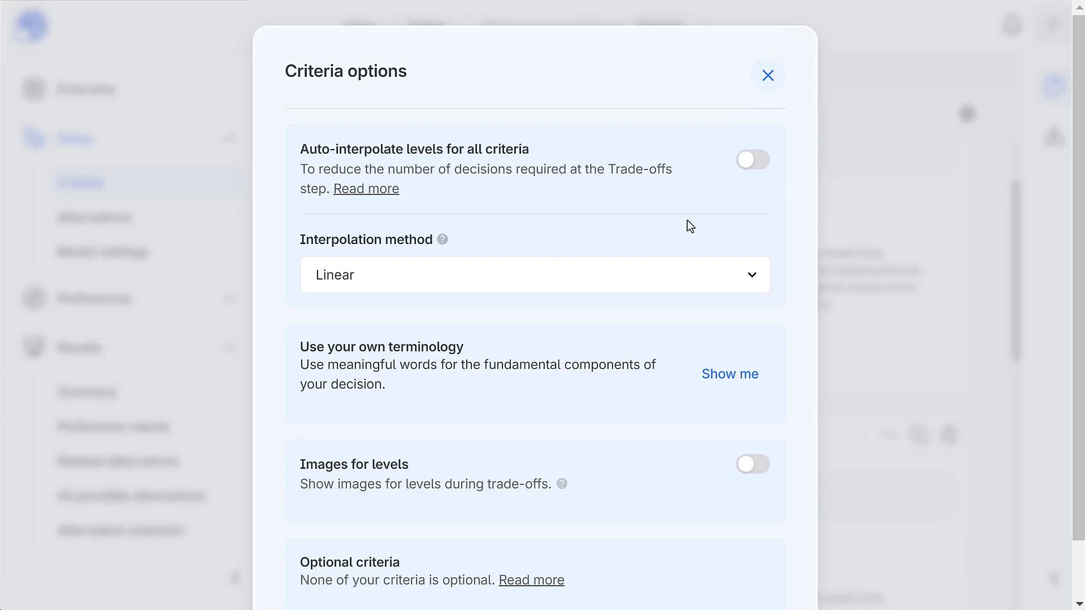
left_click(747, 376)
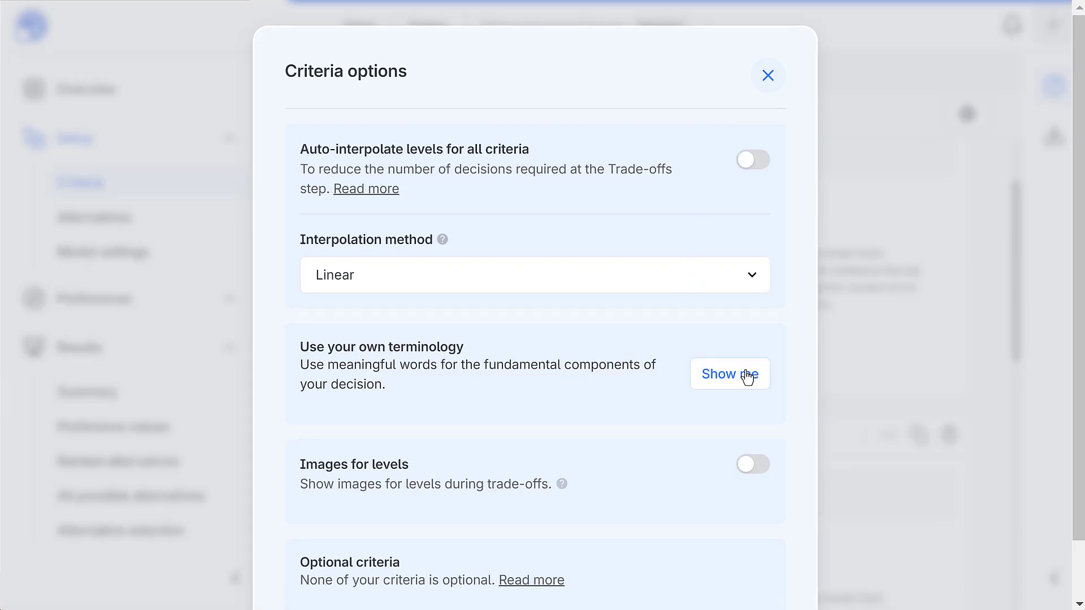
scroll(735, 361, "down", 2)
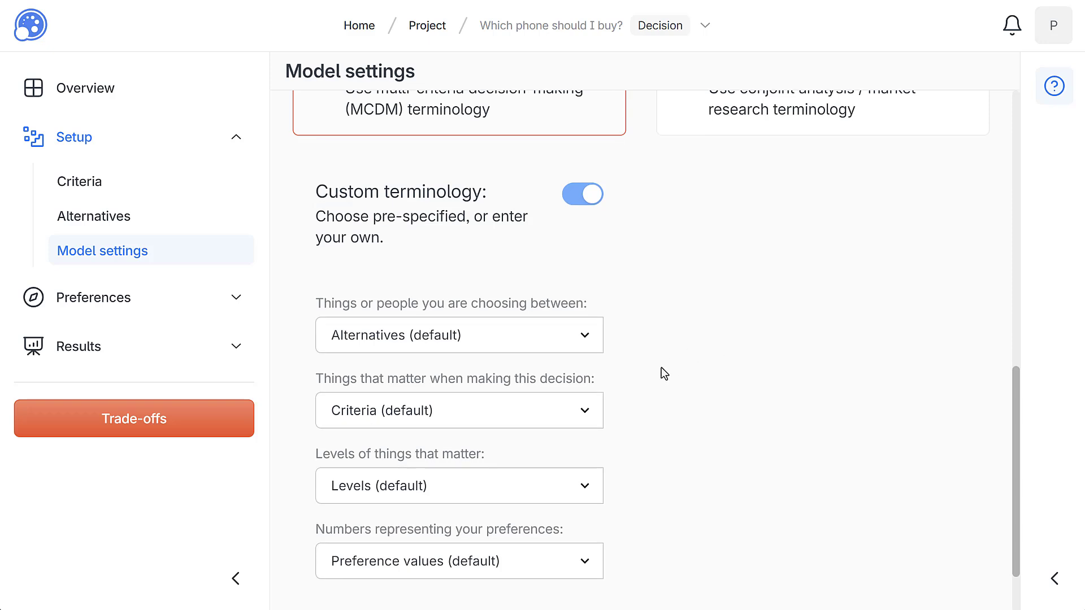
left_click(589, 409)
left_click(564, 438)
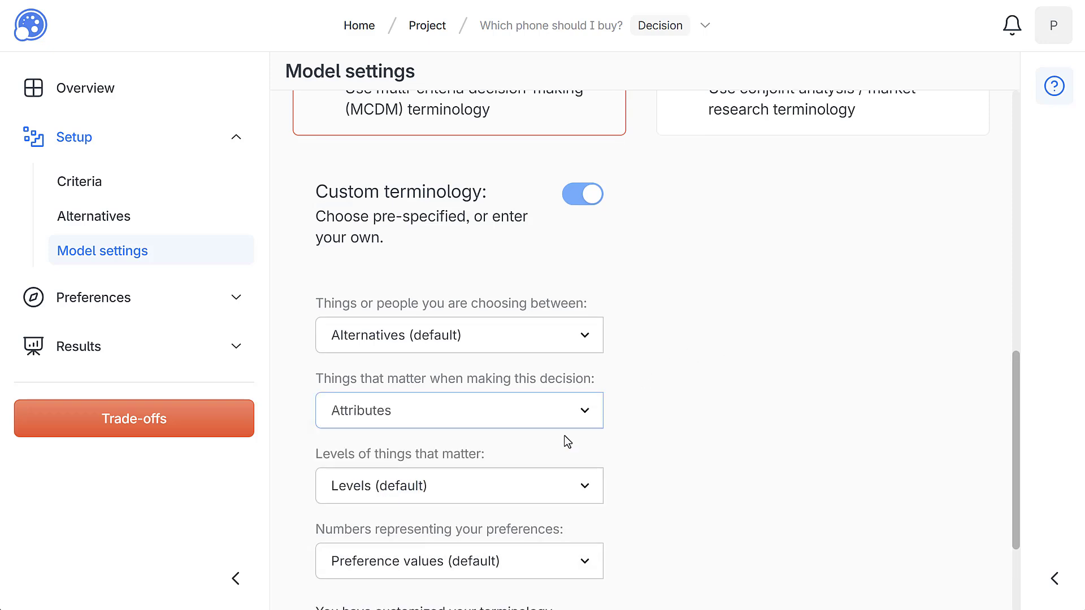
Switch the term for things that matter in this decision to a custom term, and set it back to Attributes
left_click(589, 411)
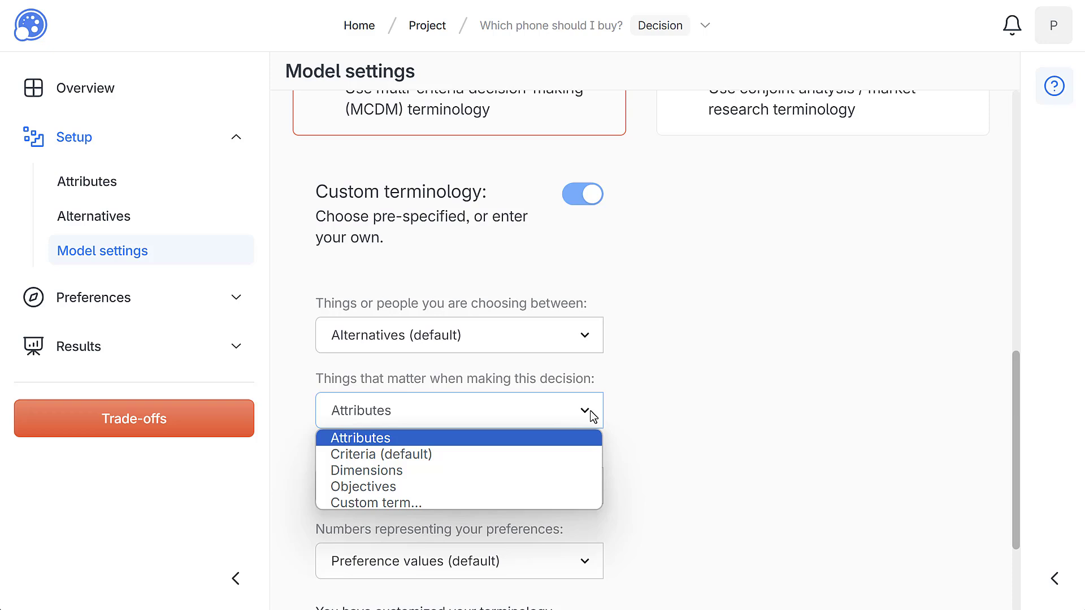
left_click(580, 500)
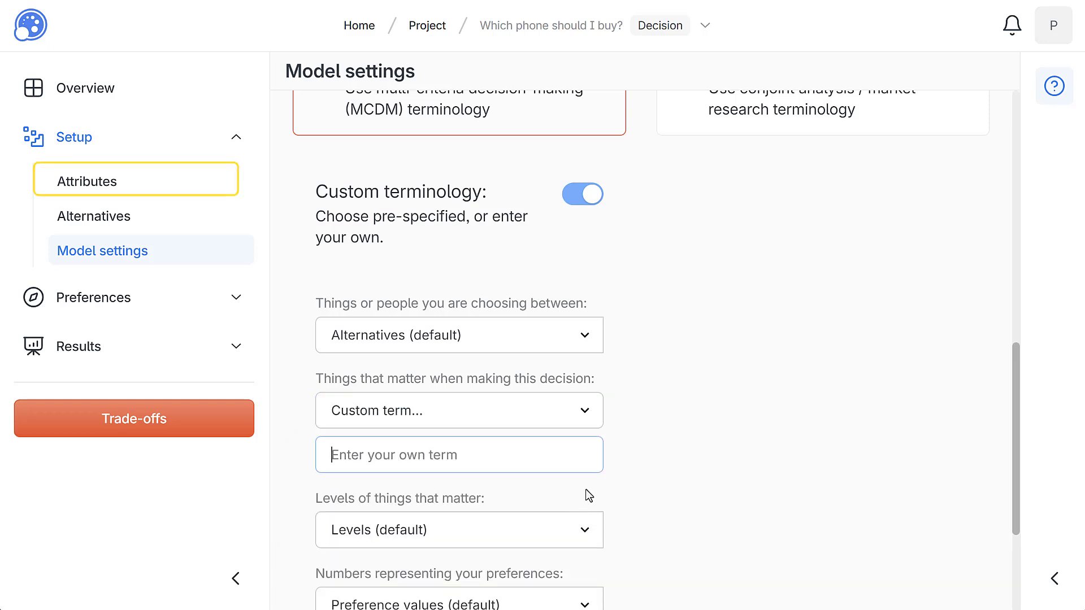
left_click(585, 412)
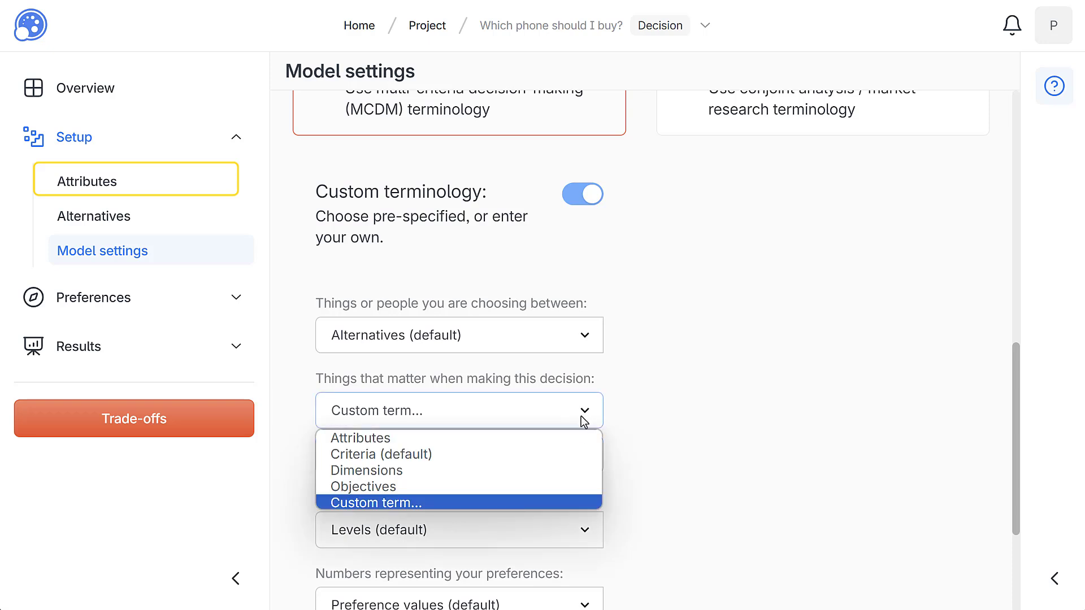
left_click(578, 435)
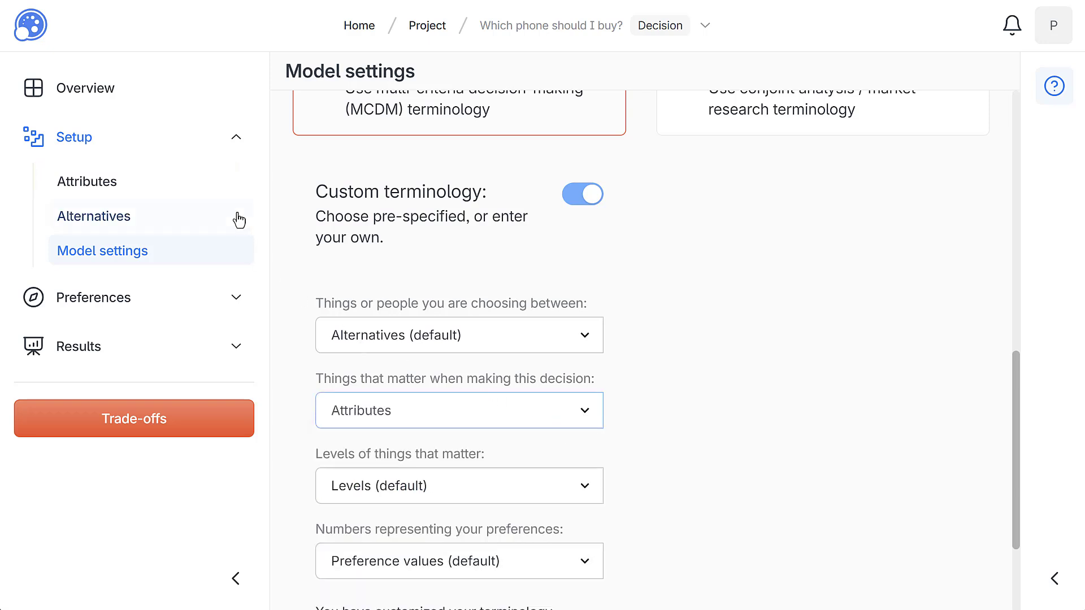
Return to the attributes setup and open its Impossible combinations section
left_click(213, 179)
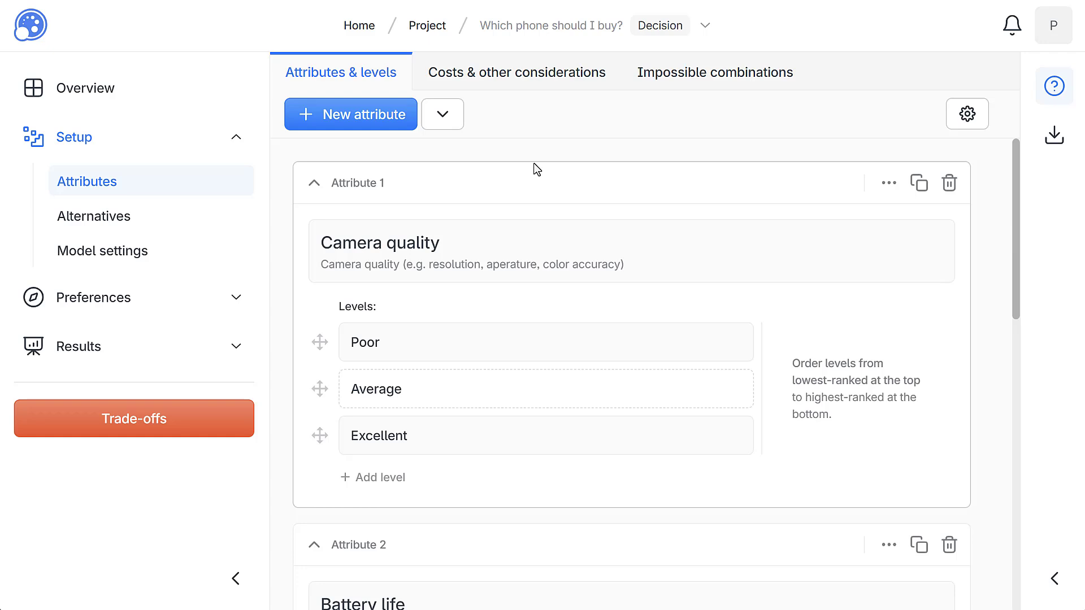
left_click(706, 84)
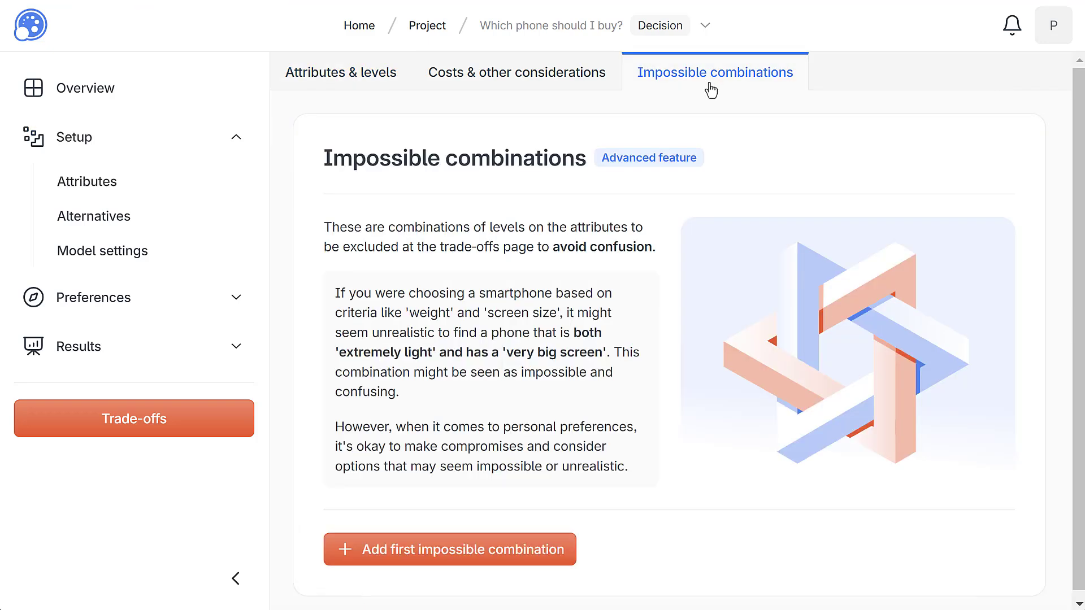